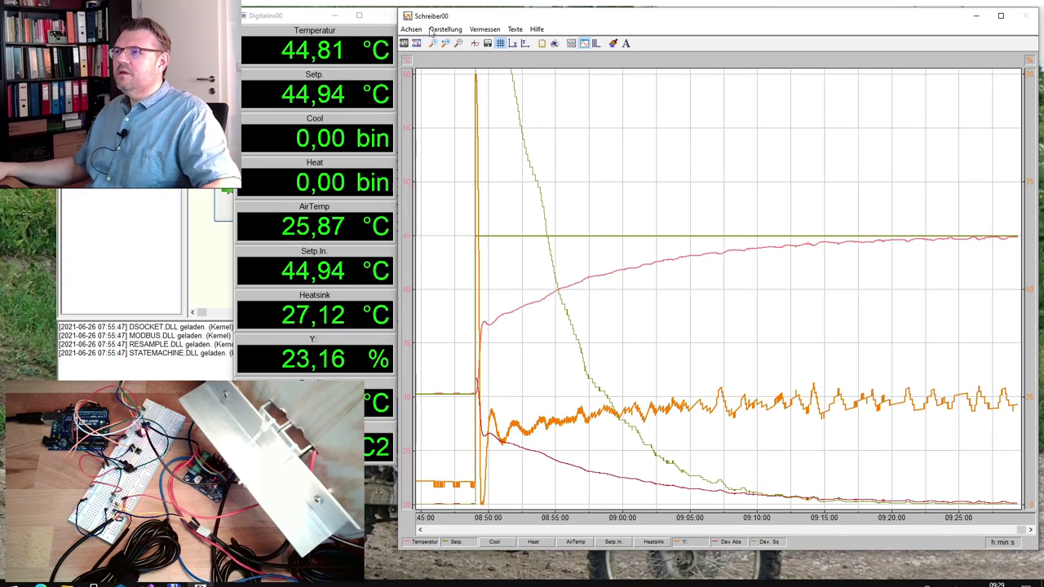
Place the chart cursors from the setpoint step to settling: Dev Abs dt 2367,65 s, integral 5572,19.
click(474, 44)
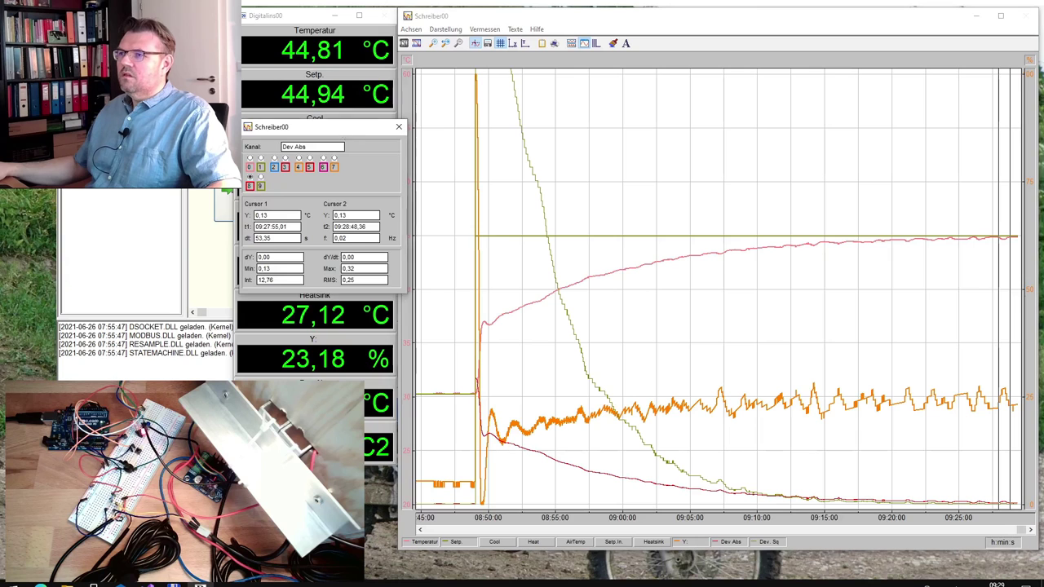
drag(344, 134, 329, 133)
drag(1000, 297, 474, 339)
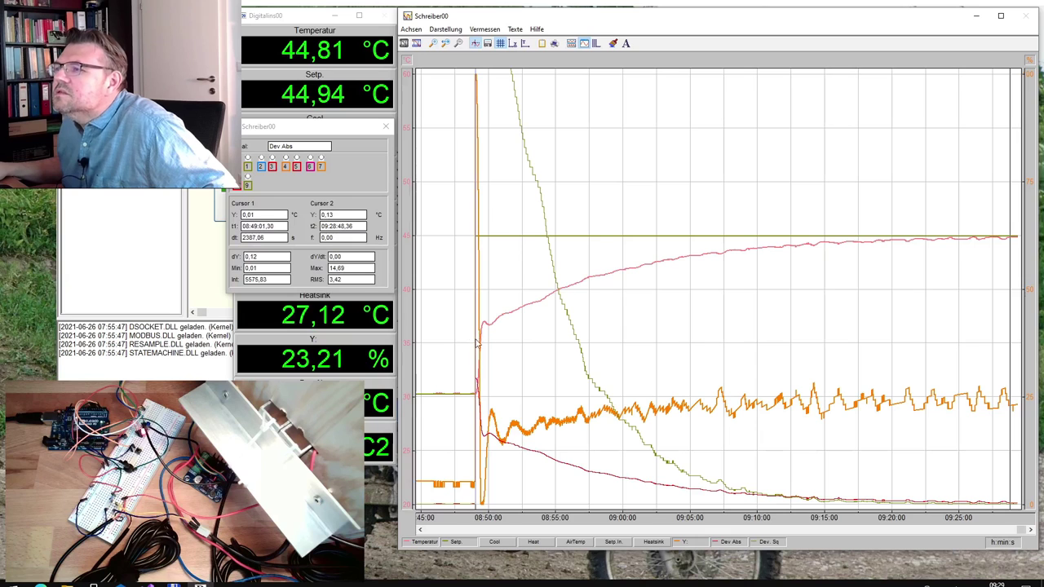
drag(1012, 291, 978, 292)
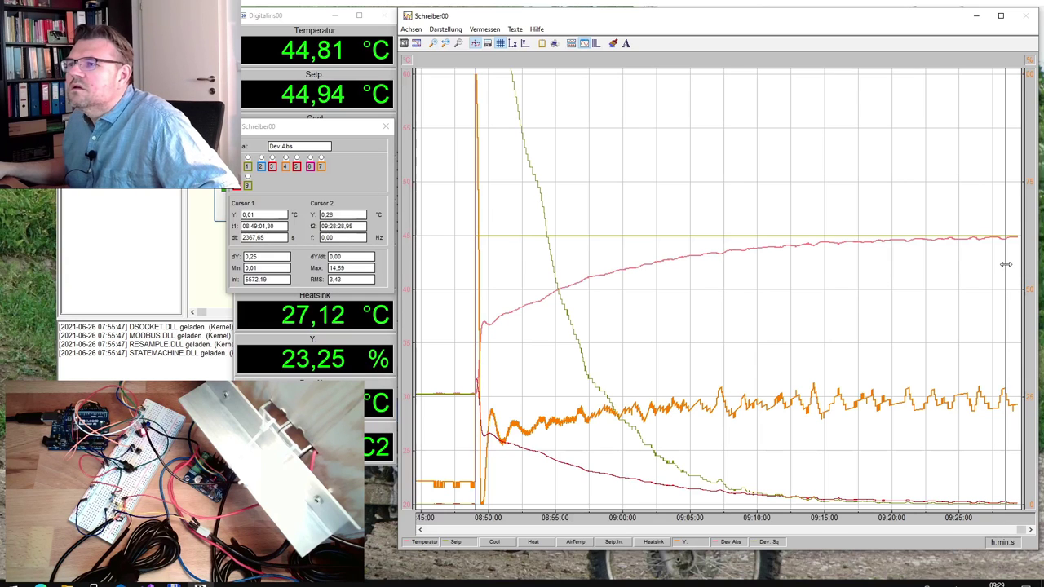
drag(1006, 264, 1005, 265)
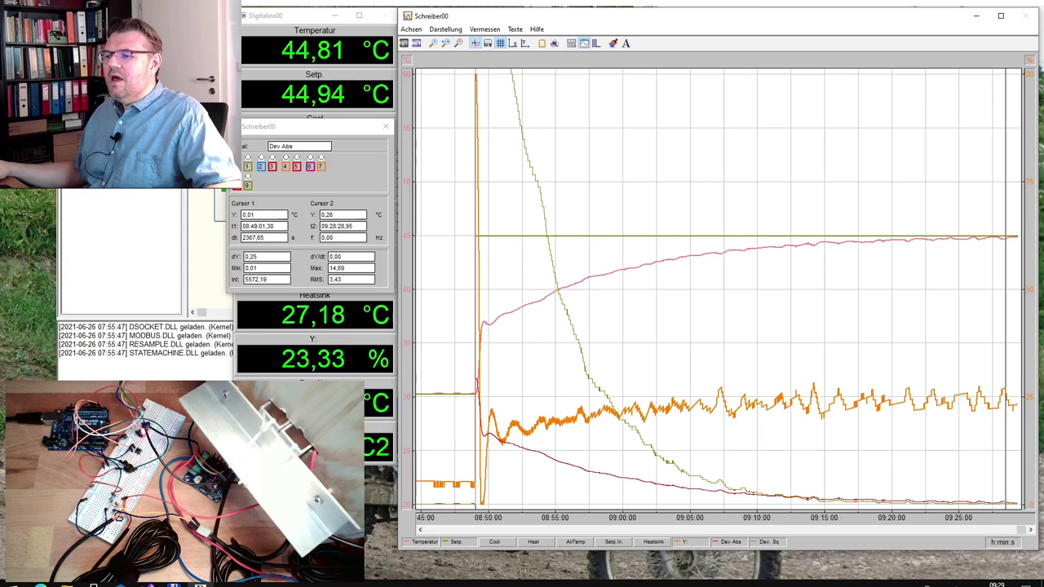
click(200, 584)
Add a 'Setting Time' heading in G4 and enter the setting time 2367 below it.
click(848, 190)
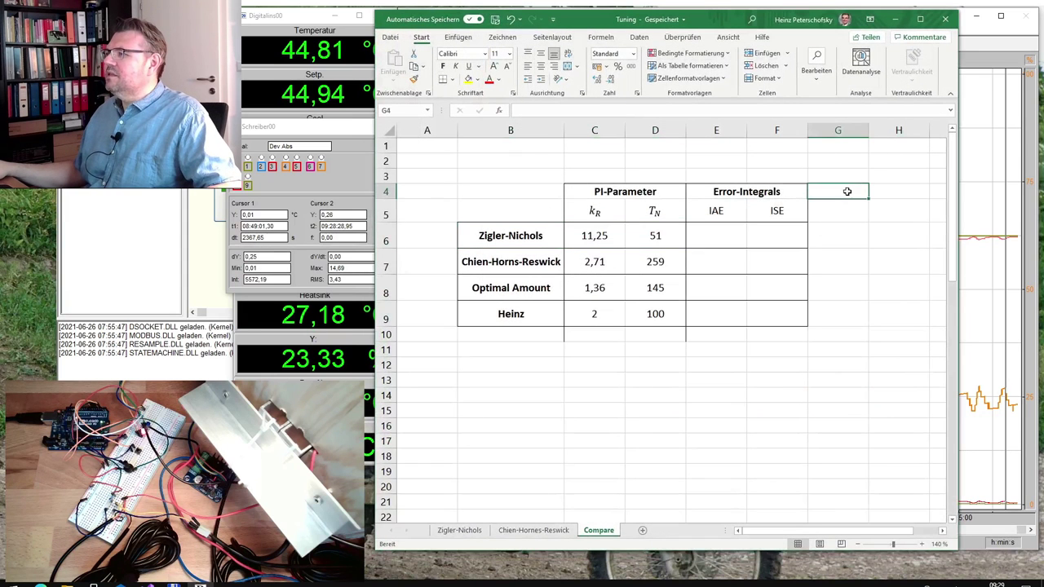
text(Setting Tim)
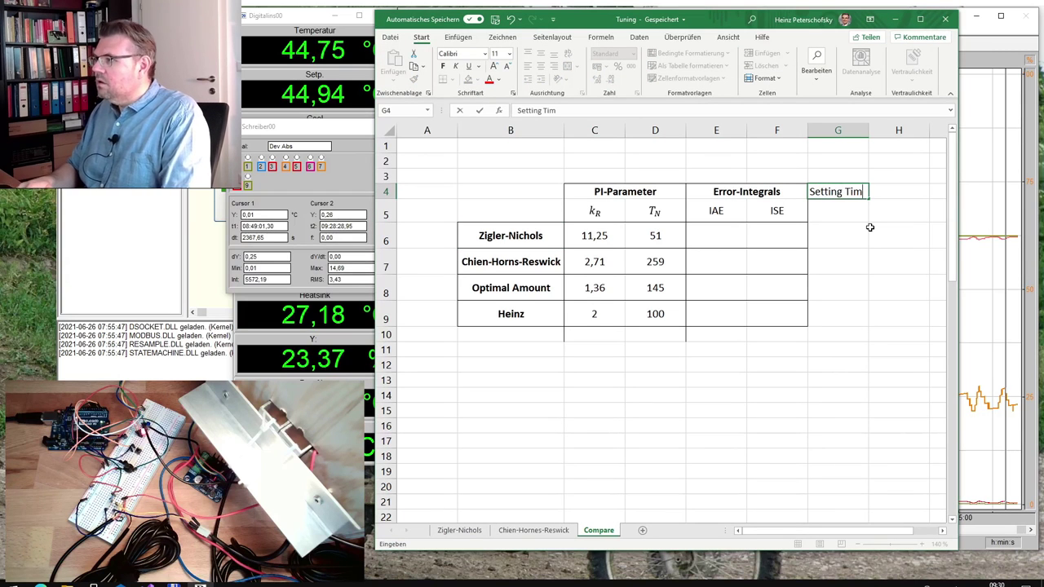
text(e)
key(Return)
key(Return)
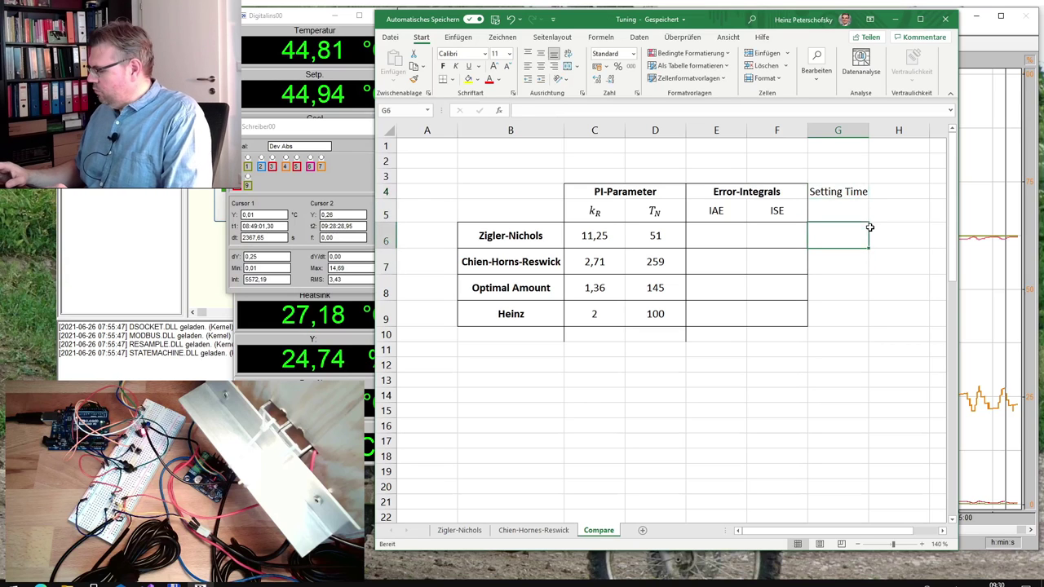
text(2367)
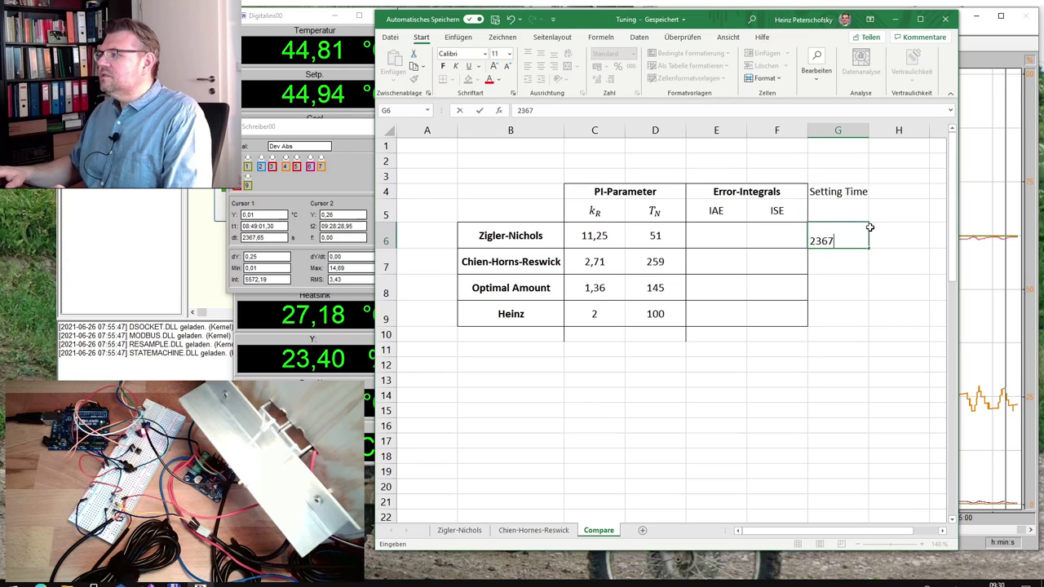
key(Return)
Enter the Zigler-Nichols IAE value 5572,2 in cell E6.
key(Left)
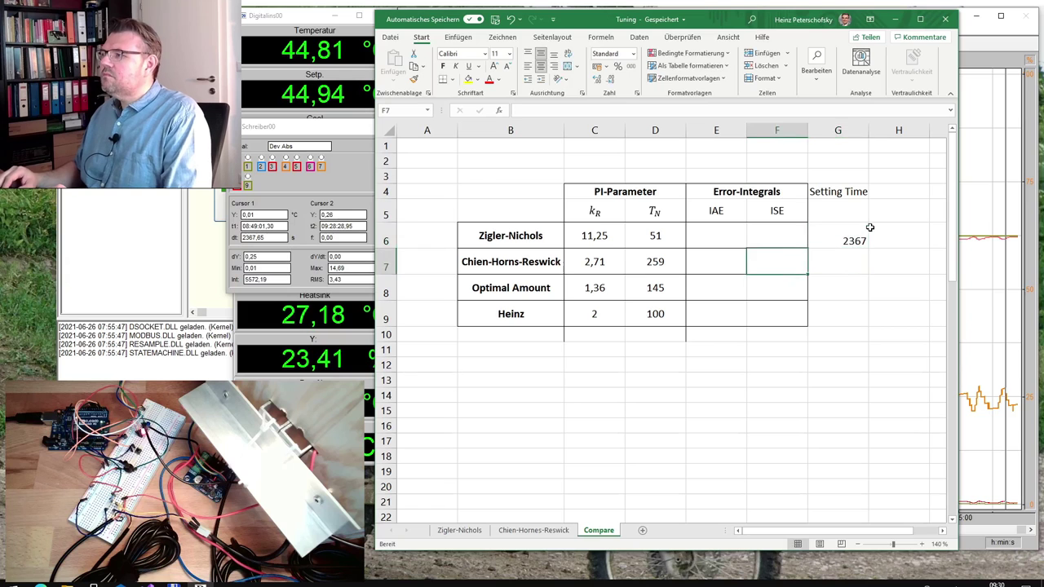
key(Up)
key(Left)
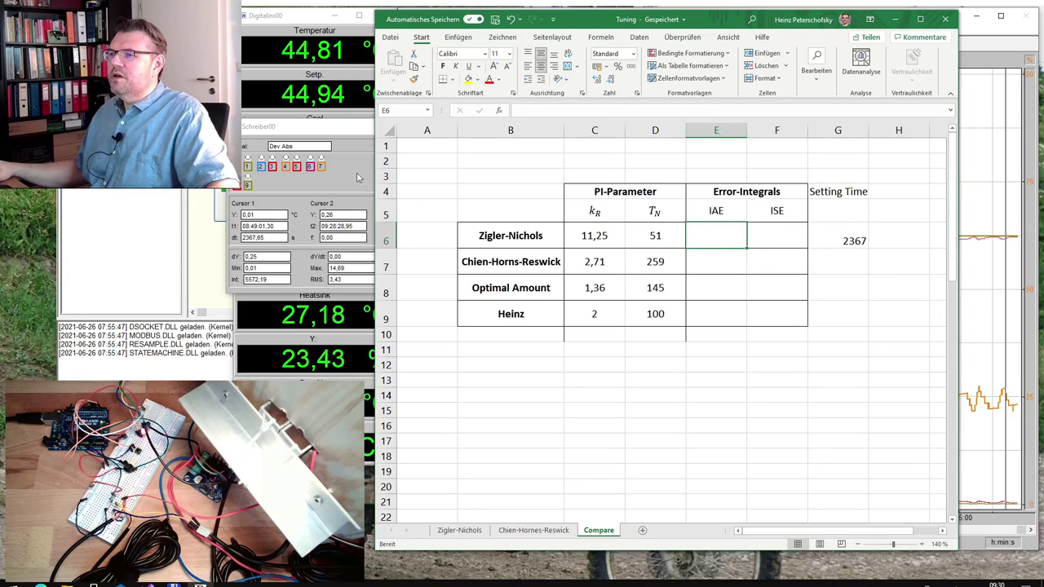
click(895, 19)
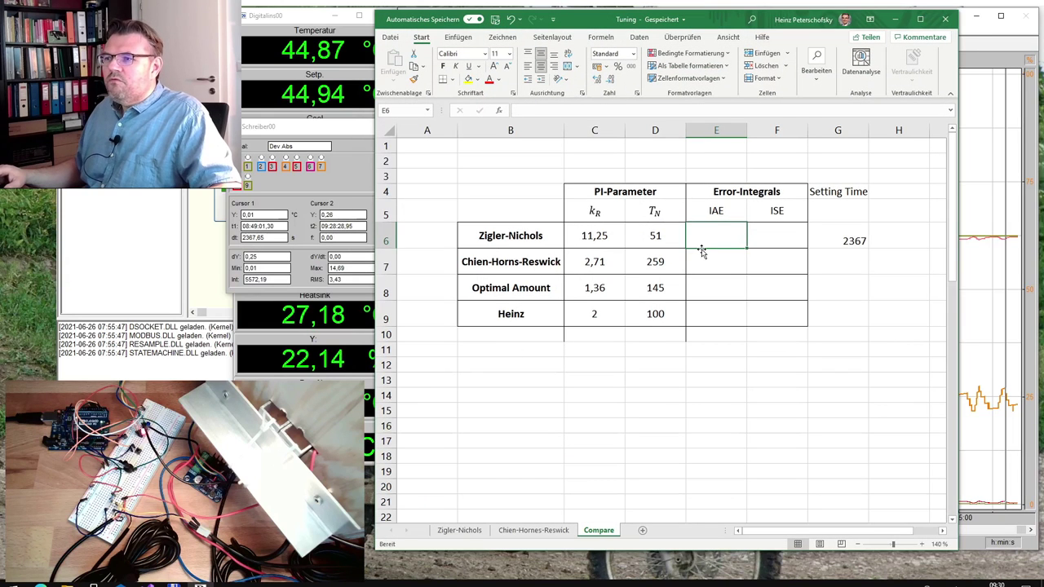
text(5572)
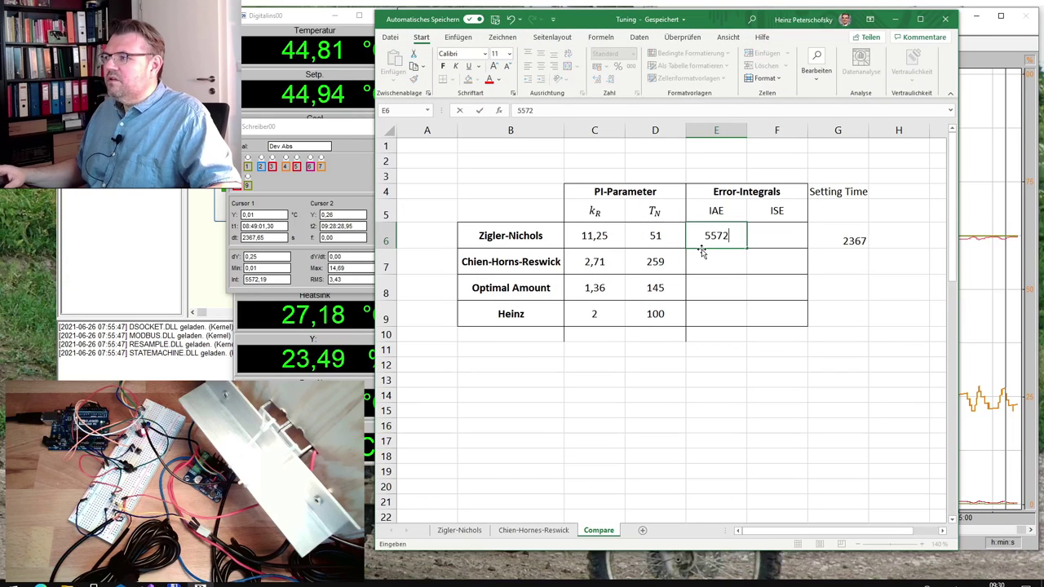
text(,2)
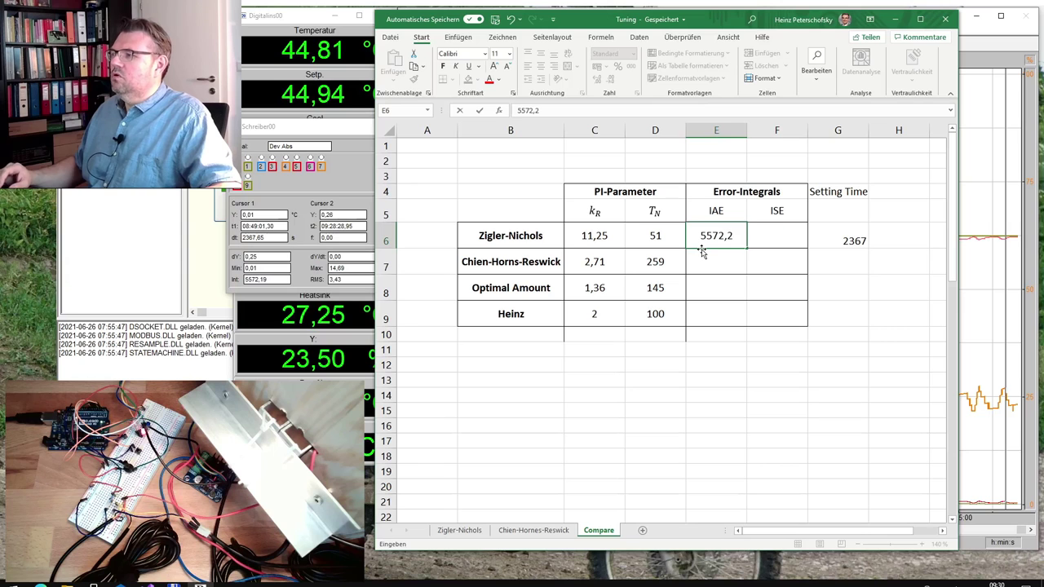
key(Tab)
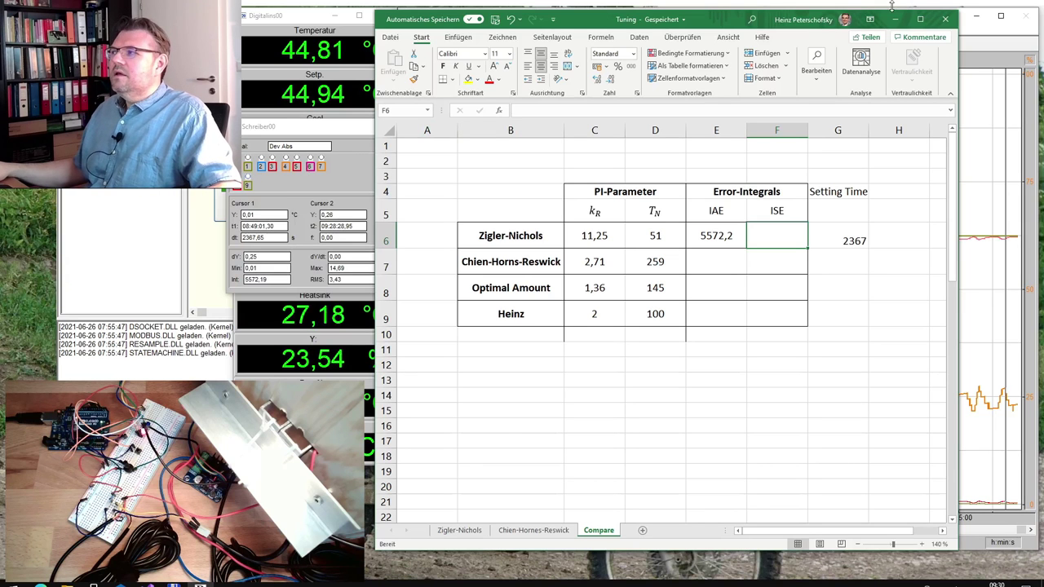
click(269, 232)
Read the Dev. Sq integral and enter the ISE 27908,4 in F6.
click(248, 183)
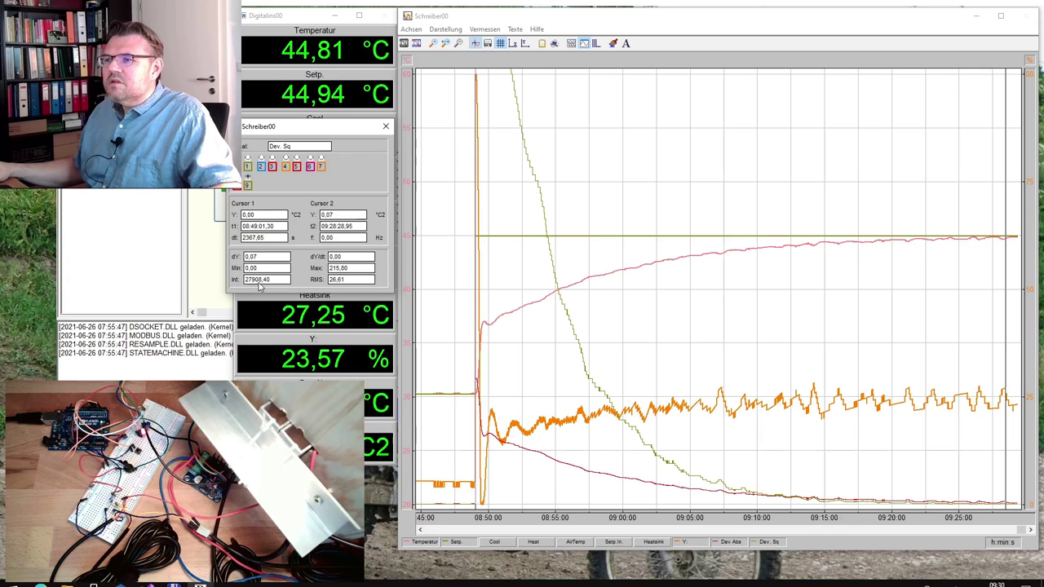
key(alt+Tab)
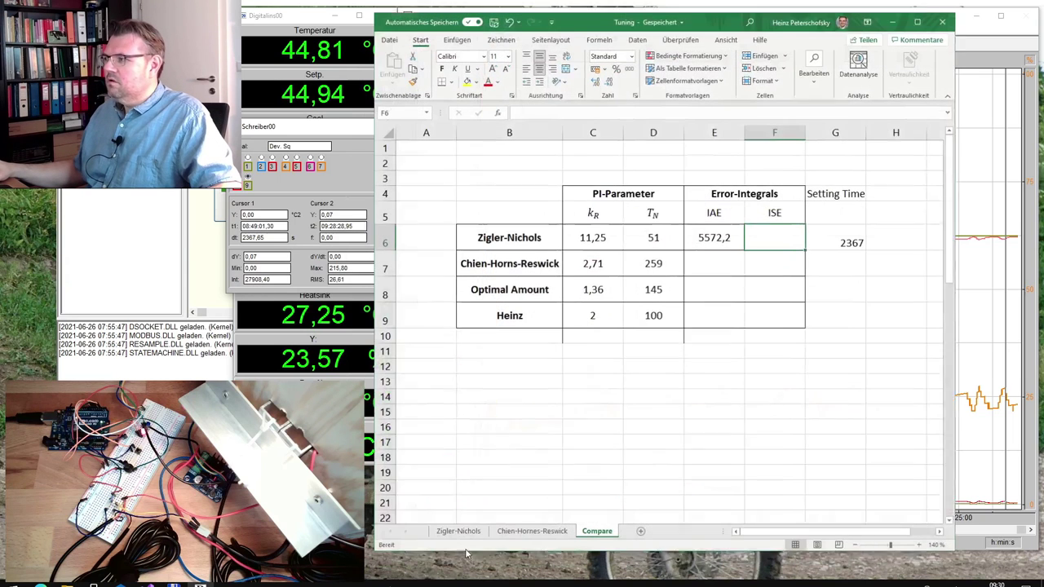
text(27)
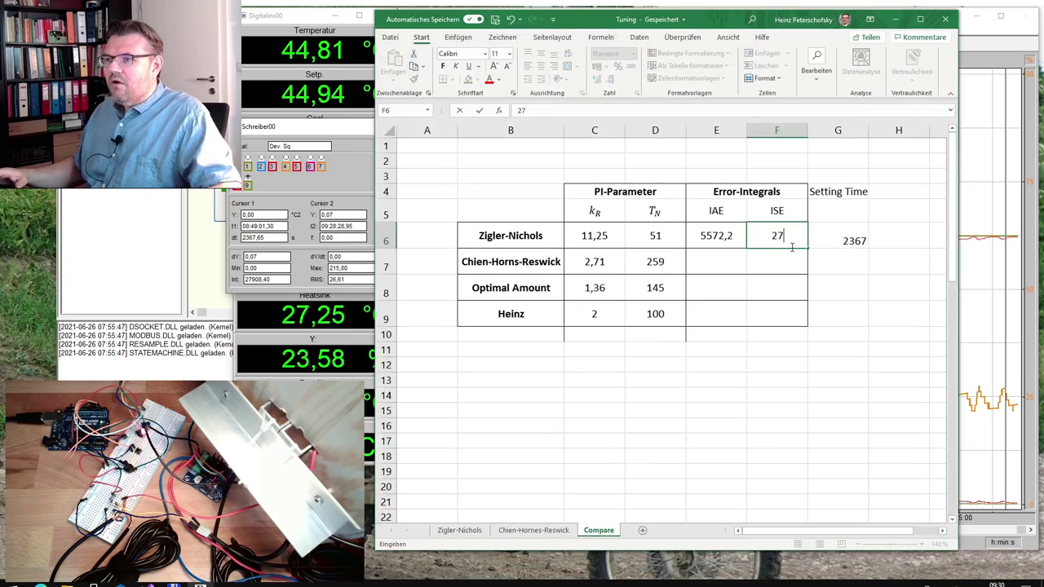
text(908,4)
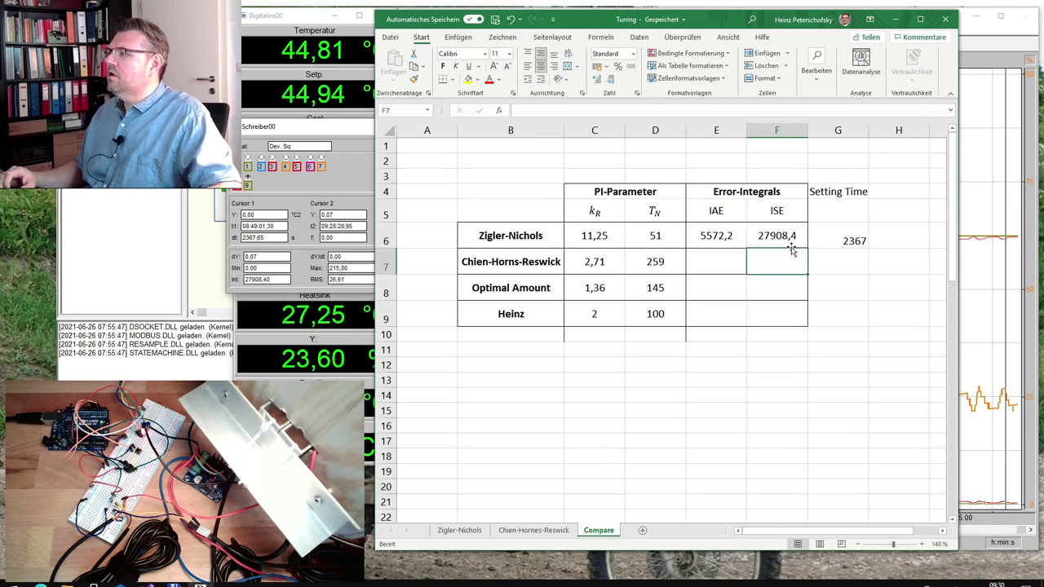
key(Tab)
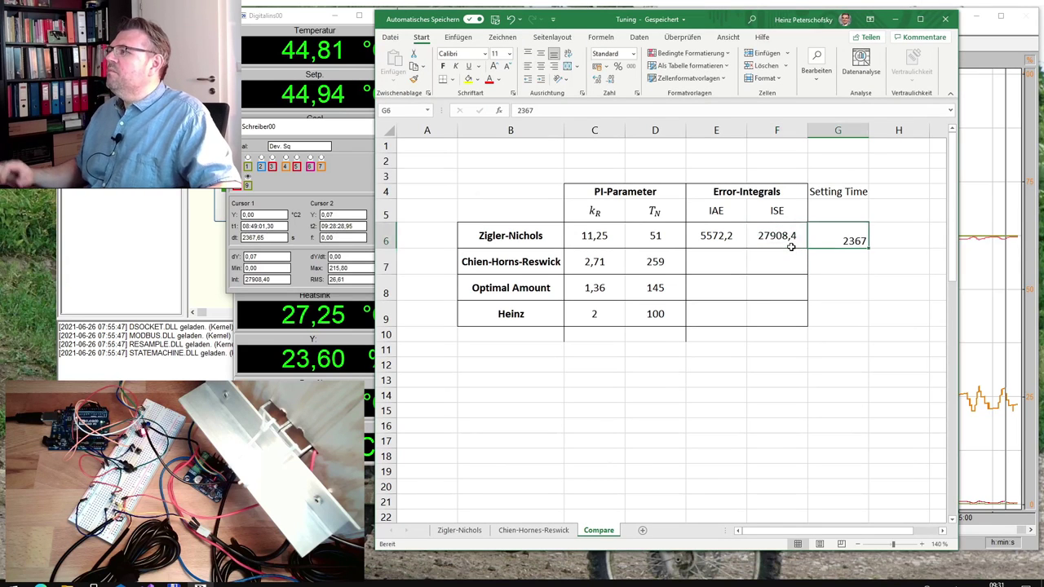
drag(836, 193, 834, 315)
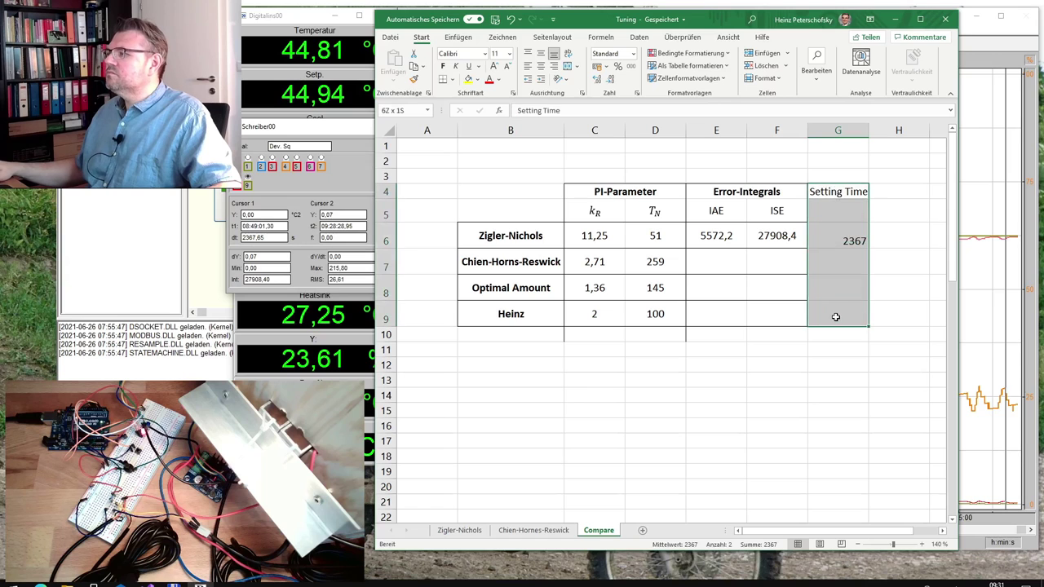
Put an outer border around G4:G9 and all borders on G6:G9.
click(453, 79)
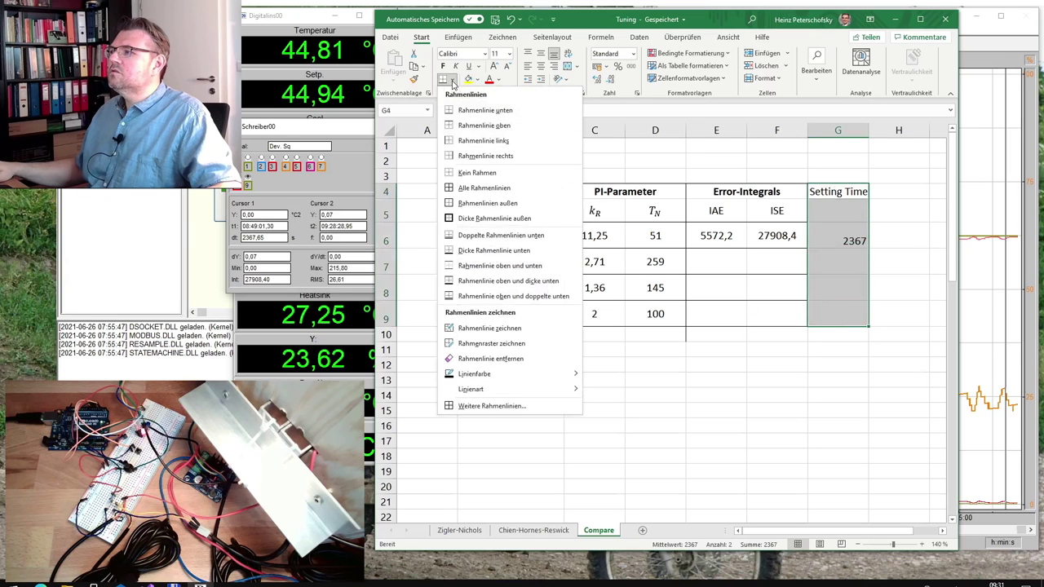
click(487, 203)
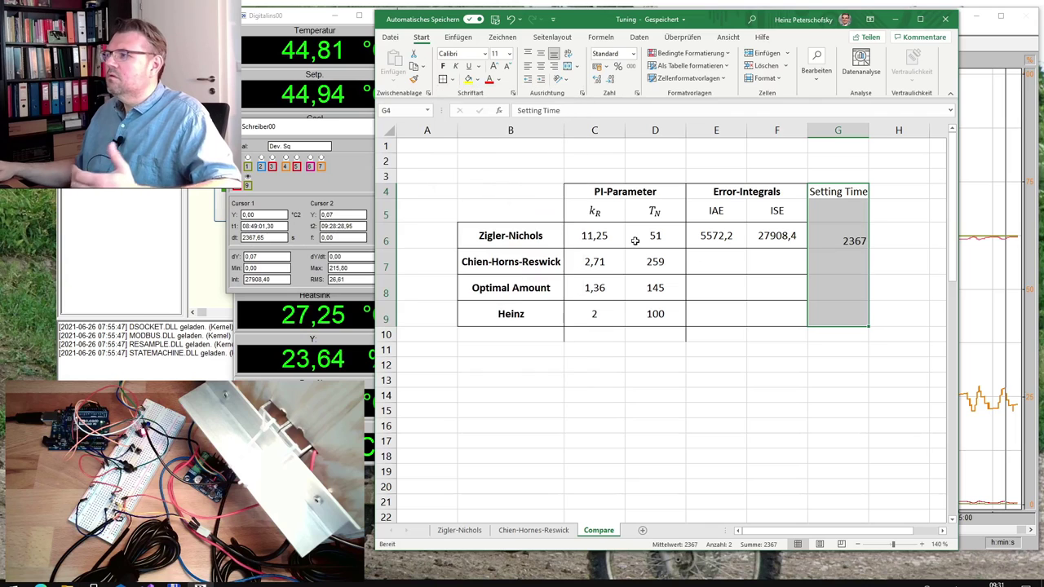
click(789, 267)
drag(827, 237, 831, 318)
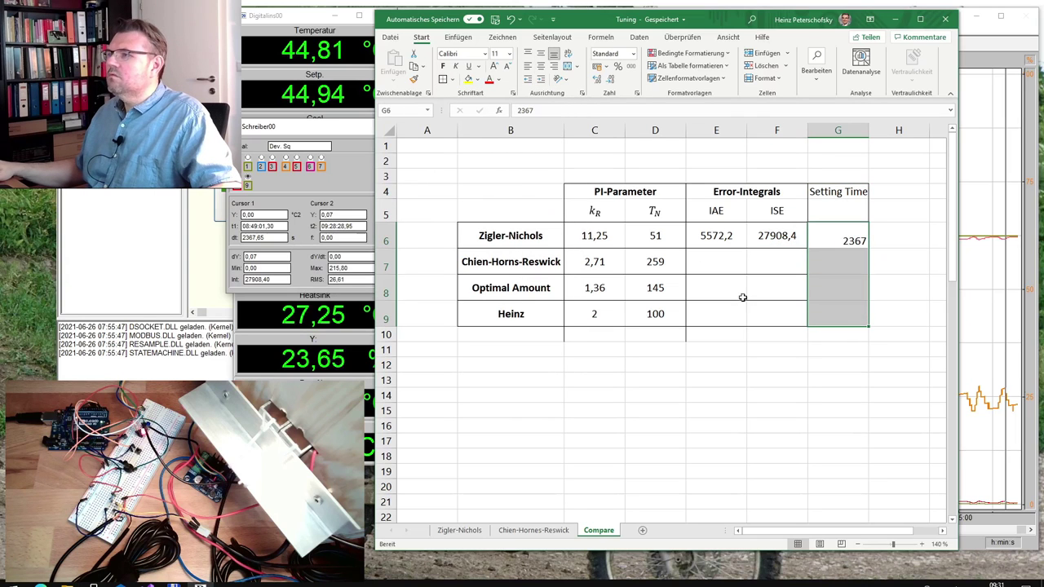
click(453, 80)
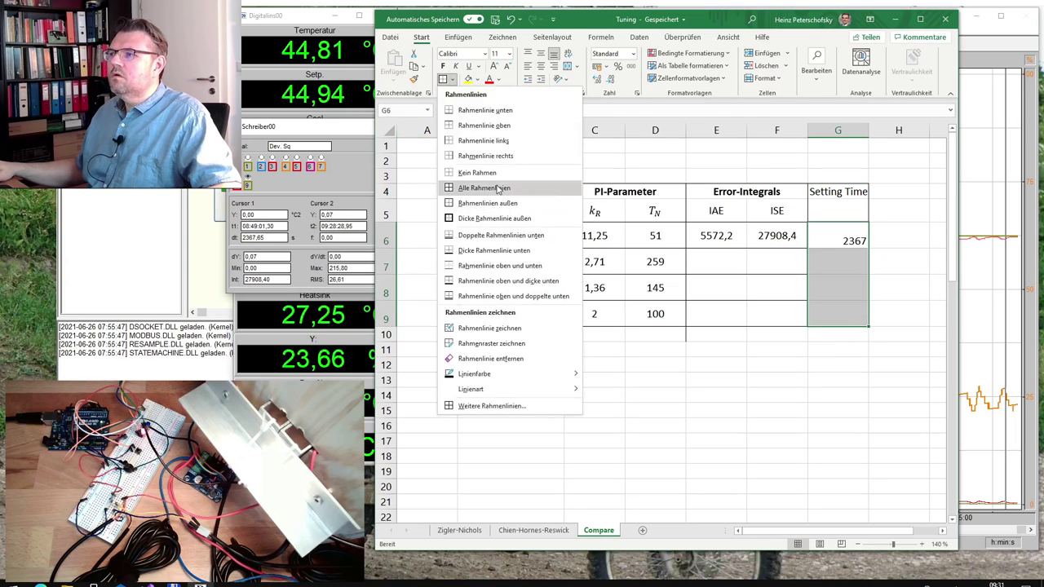
click(489, 188)
click(818, 347)
Centre the 2367 in G6 both vertically and horizontally.
drag(836, 237, 838, 310)
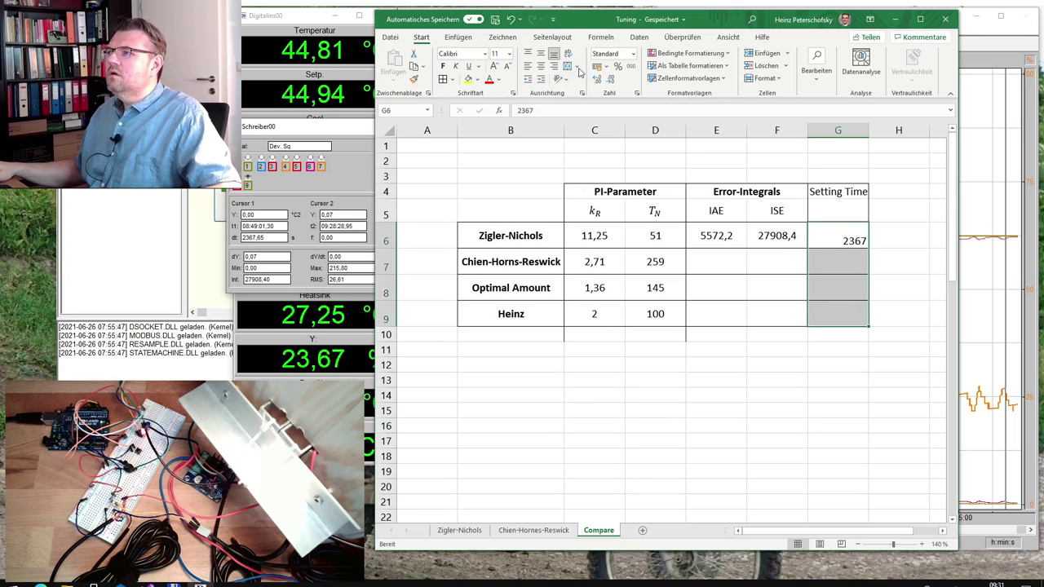
click(541, 53)
click(541, 66)
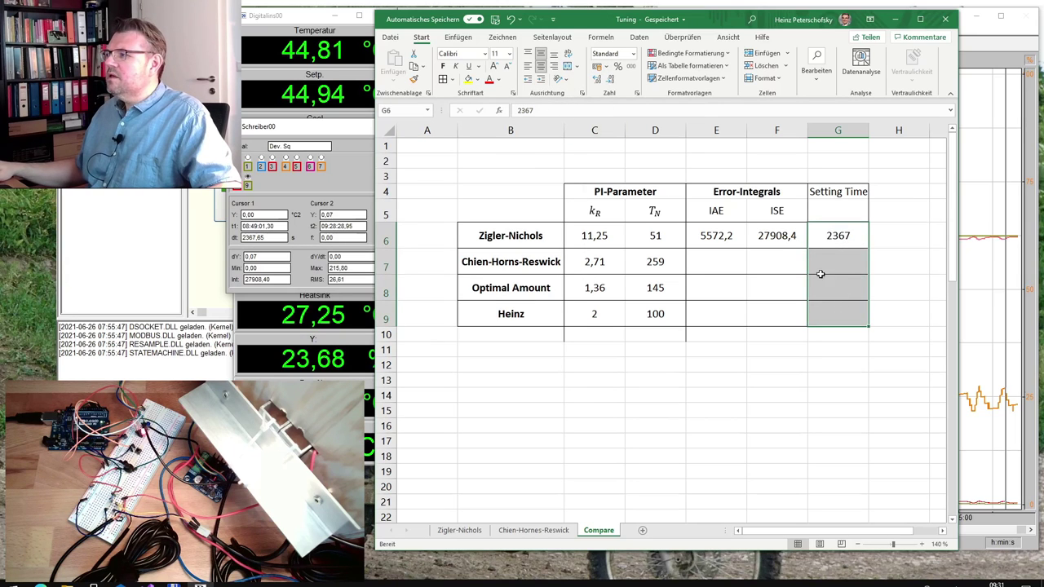
click(726, 290)
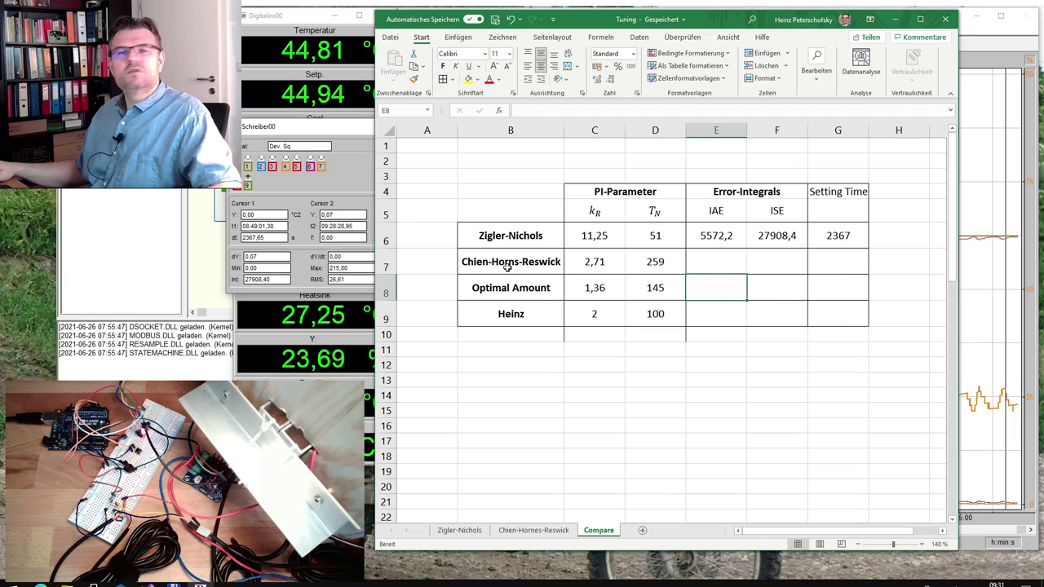
Open the border settings for C10:D10 and close them without applying changes.
drag(571, 336, 640, 333)
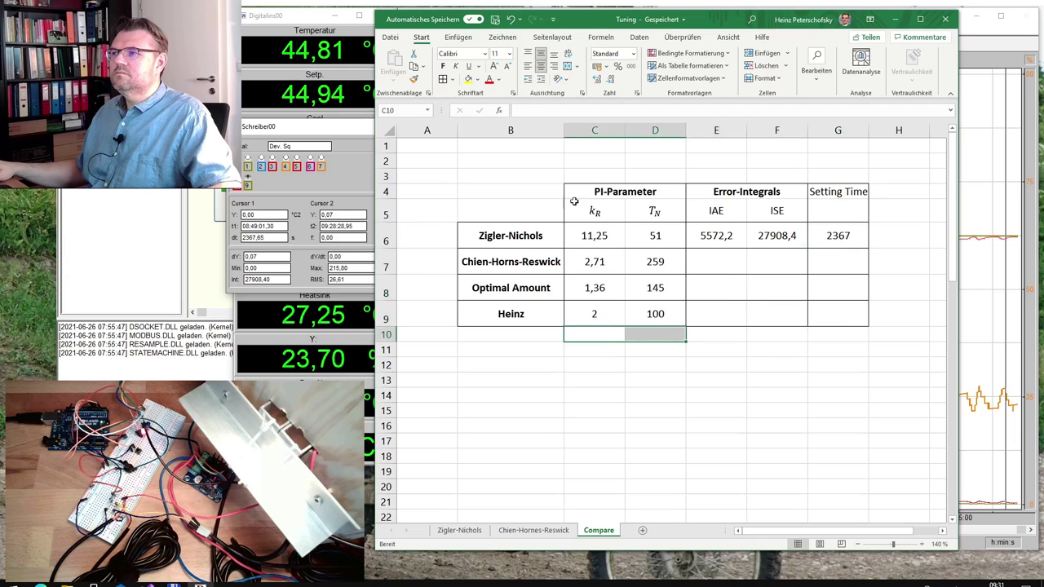
click(453, 79)
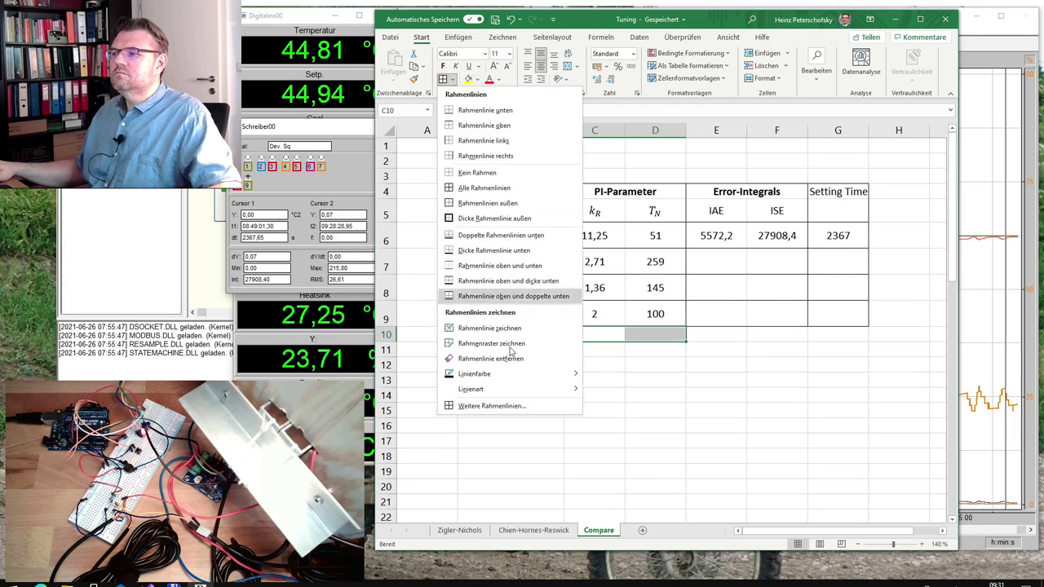
click(520, 411)
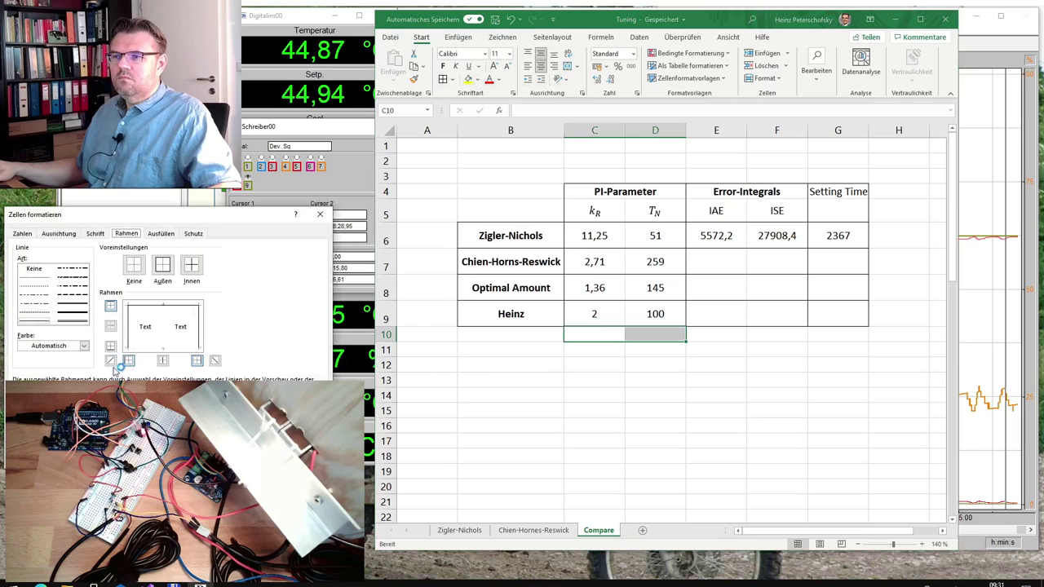
click(197, 361)
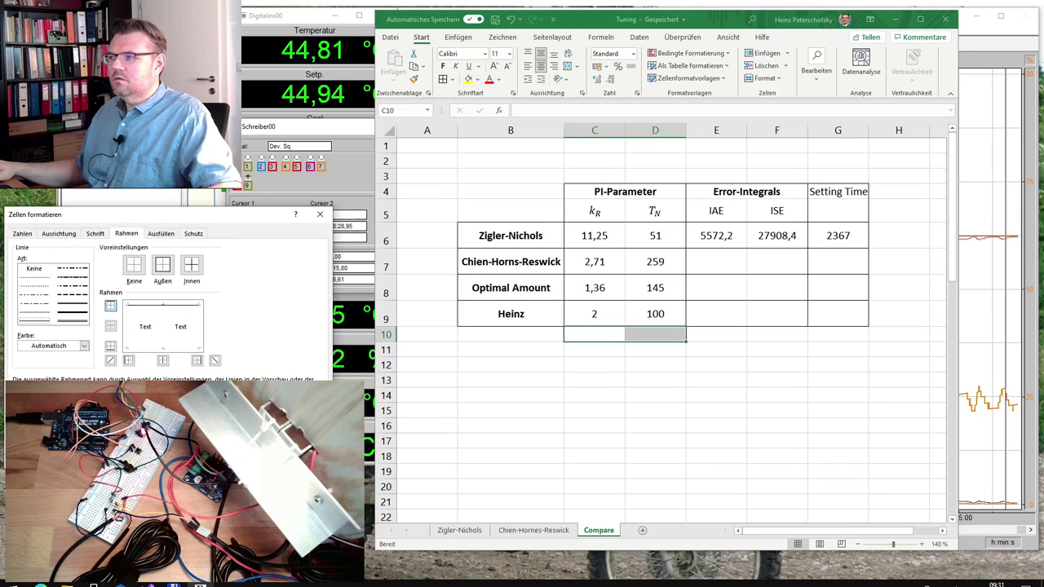
key(Return)
Retype the header as 'Setting' in G4 and 'Time' in G5, centred and bold.
click(840, 192)
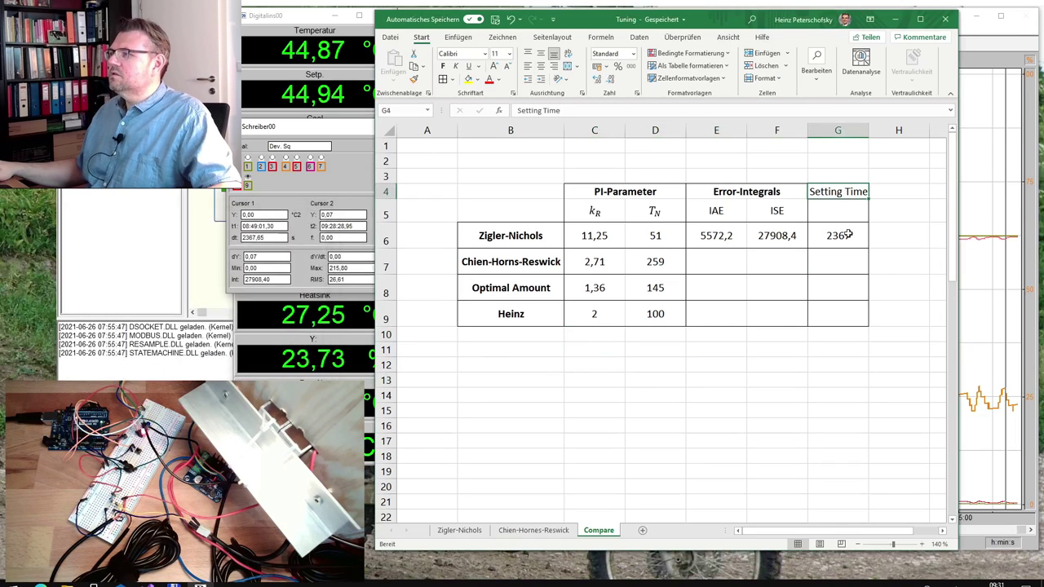
text(Settin)
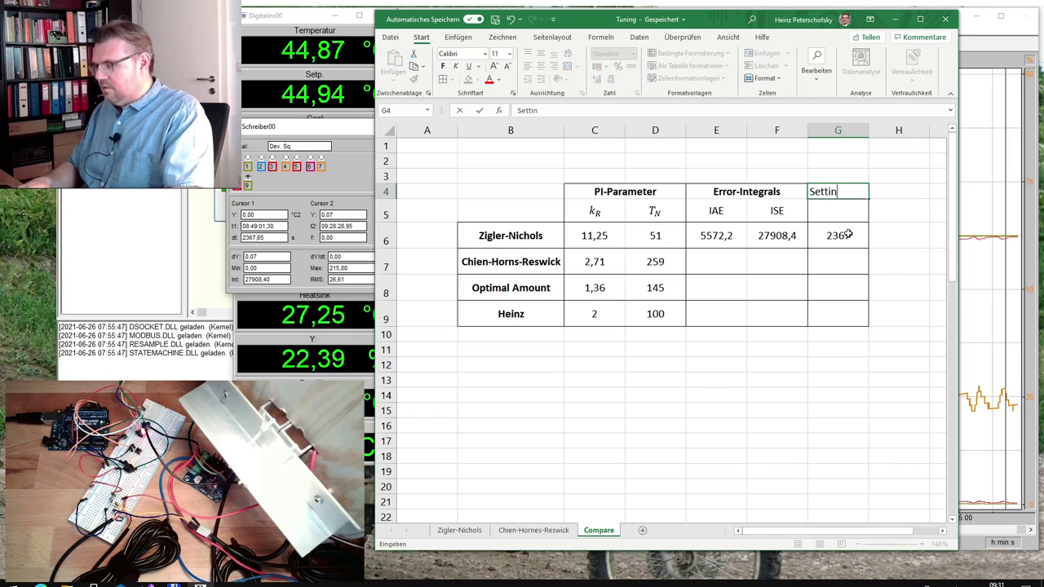
text(g)
key(Return)
text(Time)
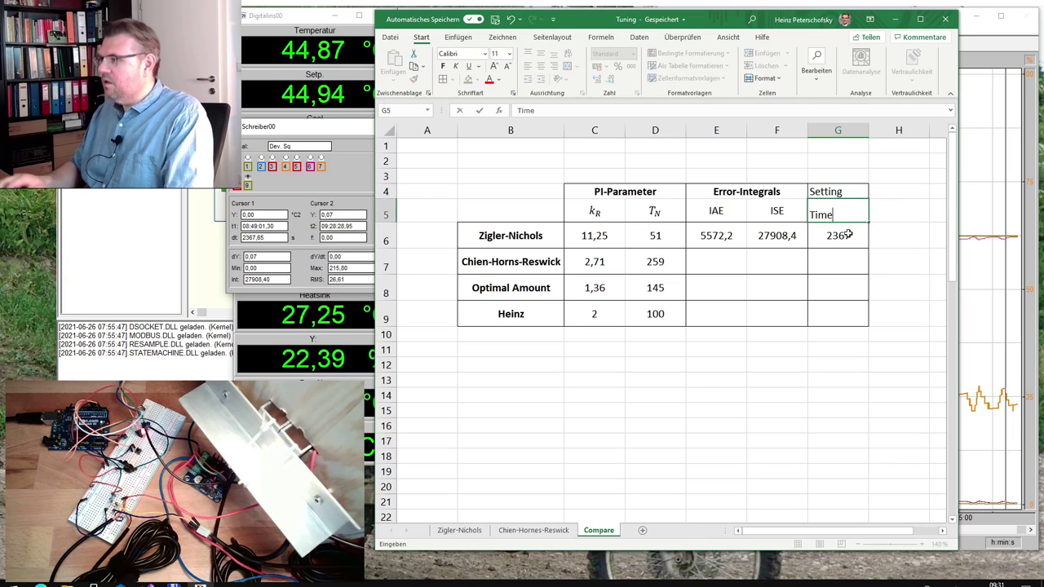
key(Up)
key(shift+Down)
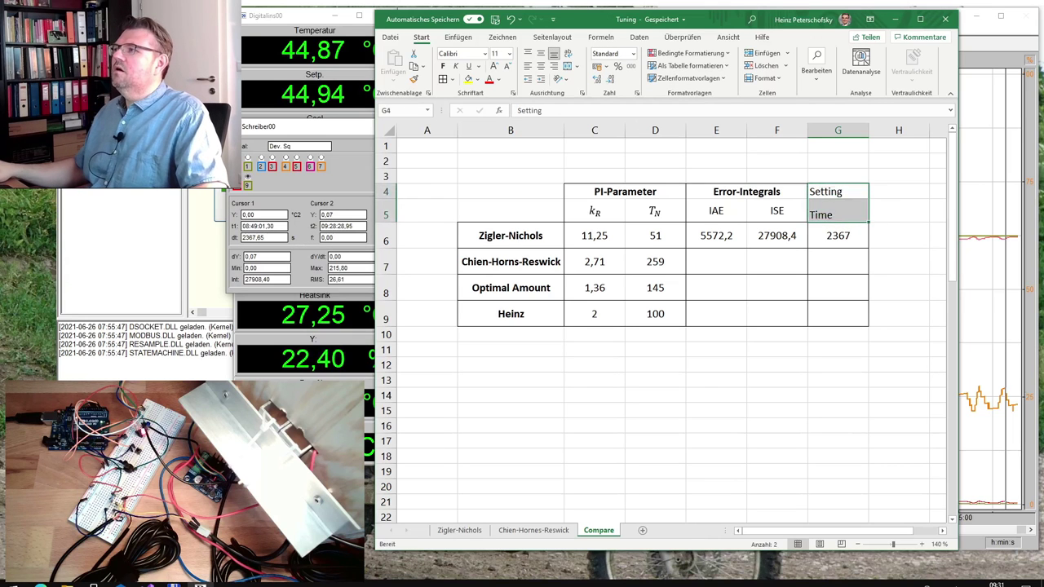
click(540, 66)
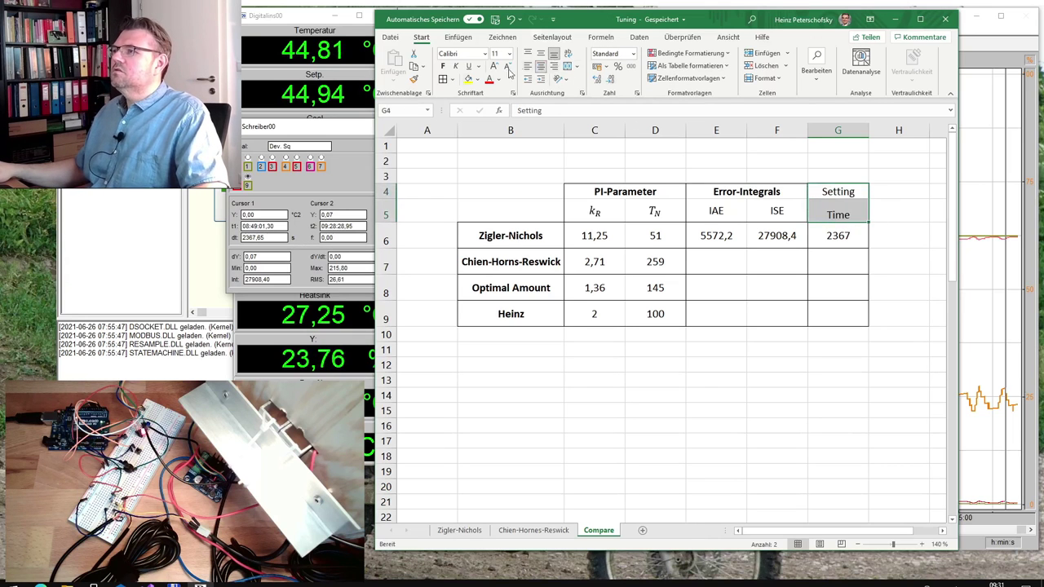
click(443, 66)
click(840, 358)
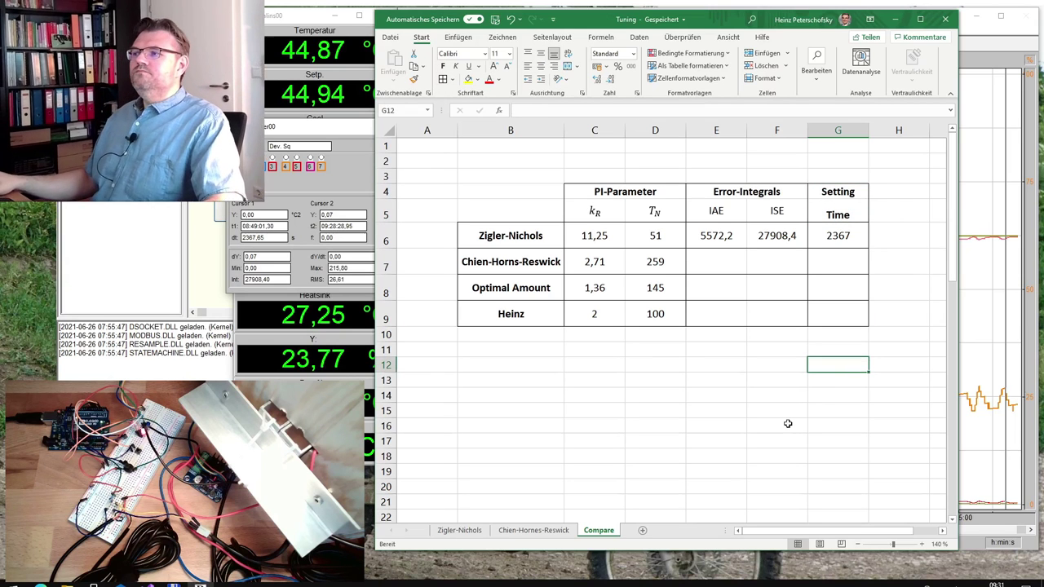
Select the Zigler-Nichols results E6:G6, then minimize Excel to reveal the Schreiber00 chart.
drag(715, 245, 841, 236)
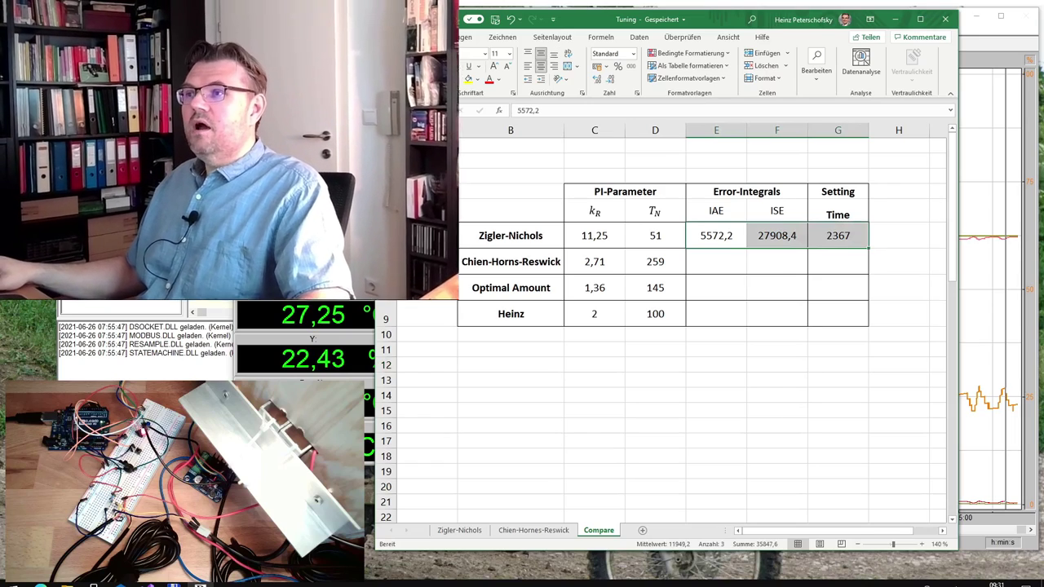
click(894, 19)
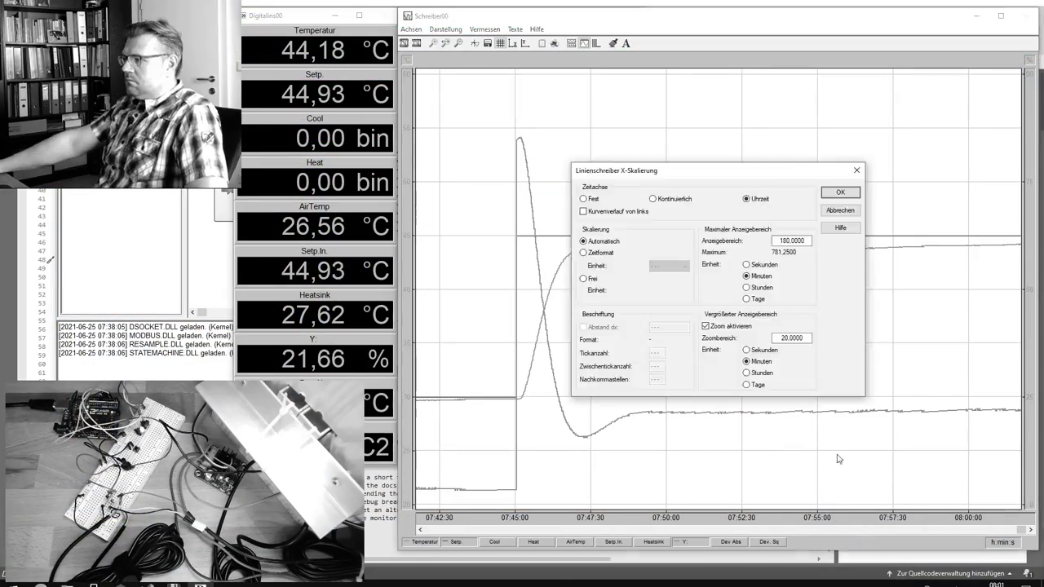
Apply the time-axis rescale so the full run through settling fits the recorder.
key(Return)
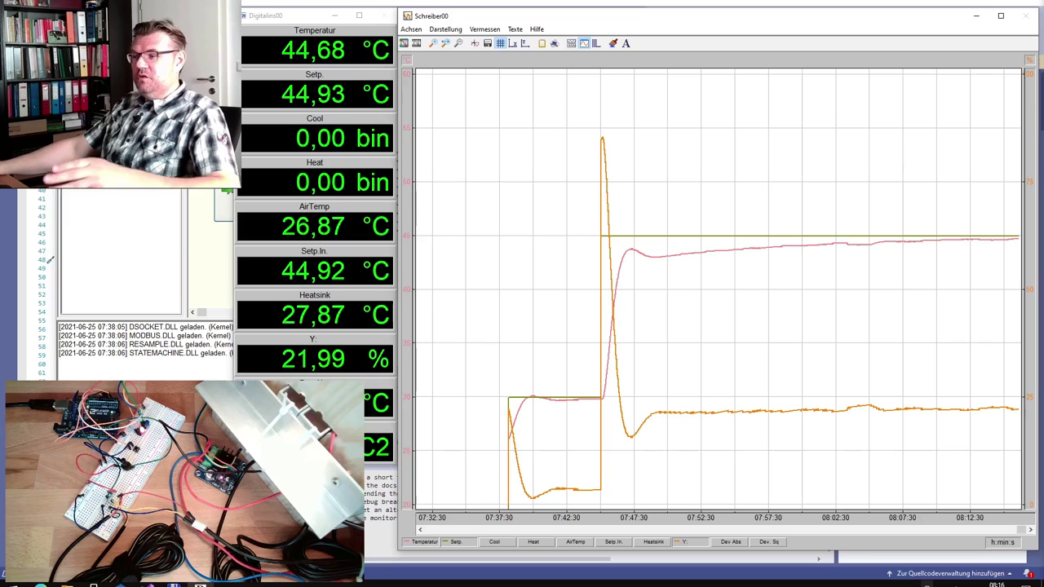
Show the Dev Abs and Dev Sq curves and put cursor 1 at the setpoint step.
click(730, 542)
click(765, 543)
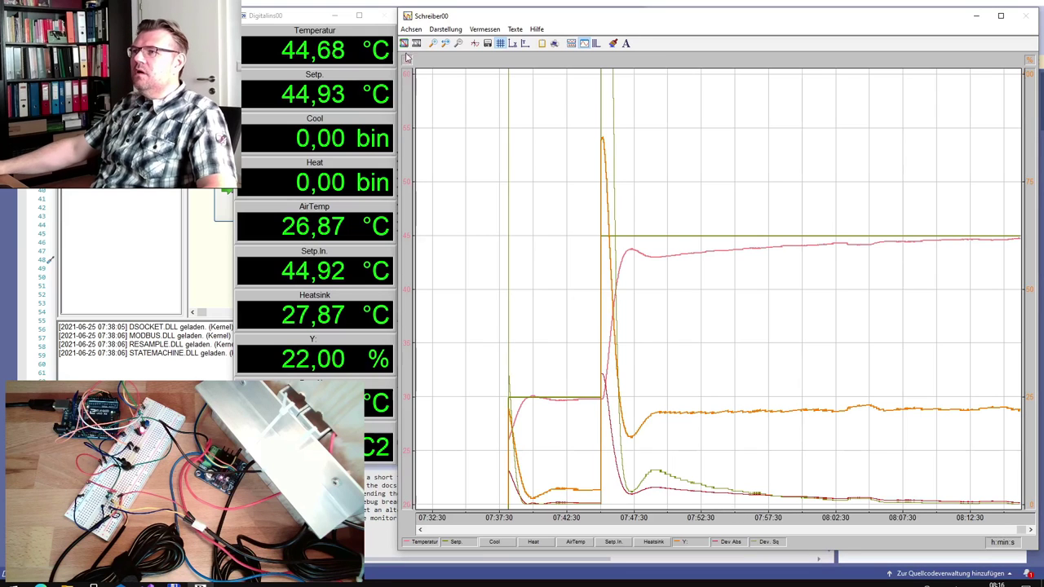
click(474, 44)
drag(622, 243, 601, 242)
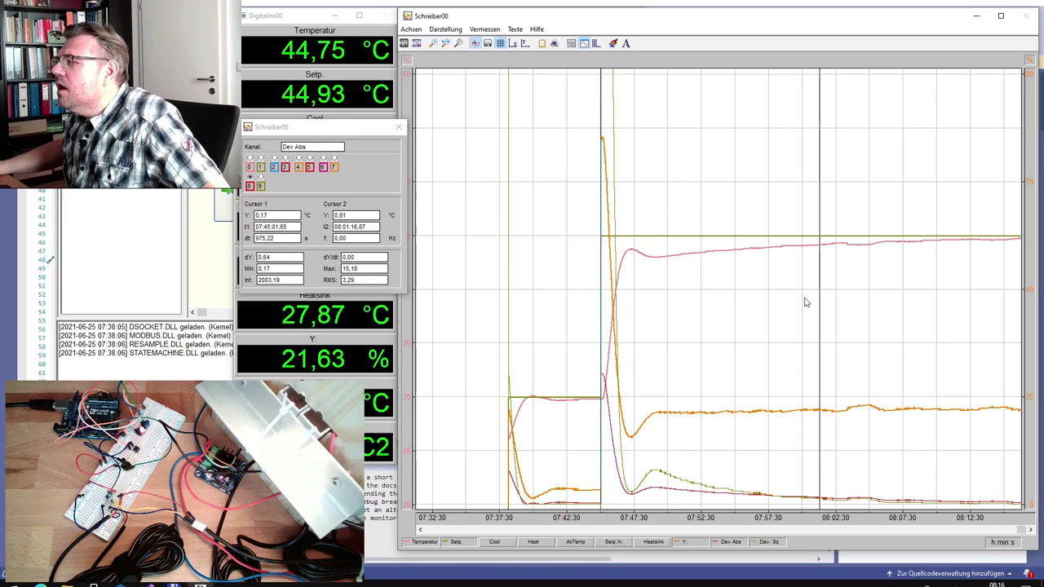
drag(820, 314, 987, 325)
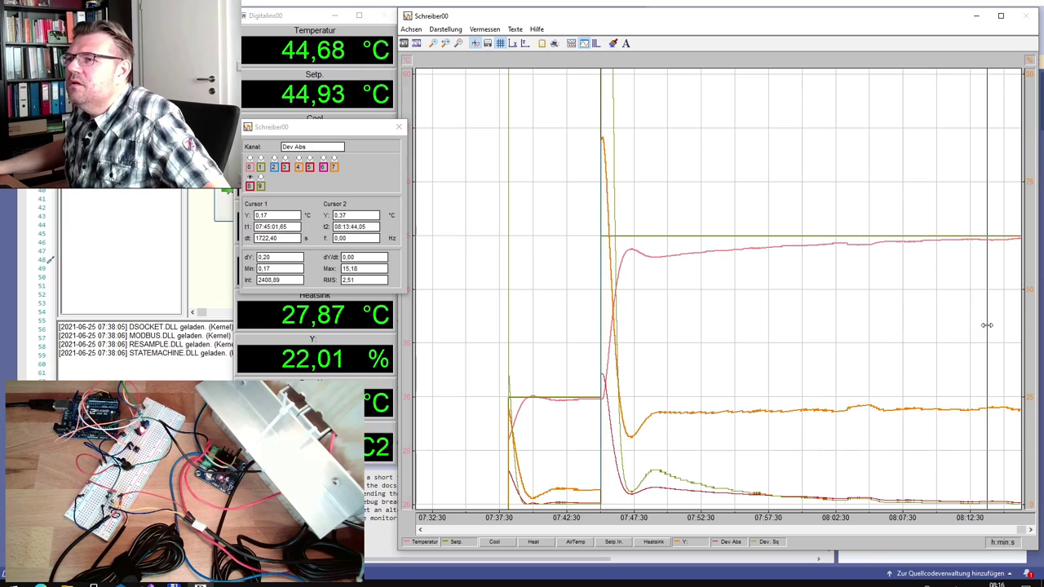
Move cursor 2 to the end (dt 1865,50 s): Dev Abs integral 2457,29, Dev. Sq 10846,69.
click(250, 159)
drag(990, 357, 1018, 349)
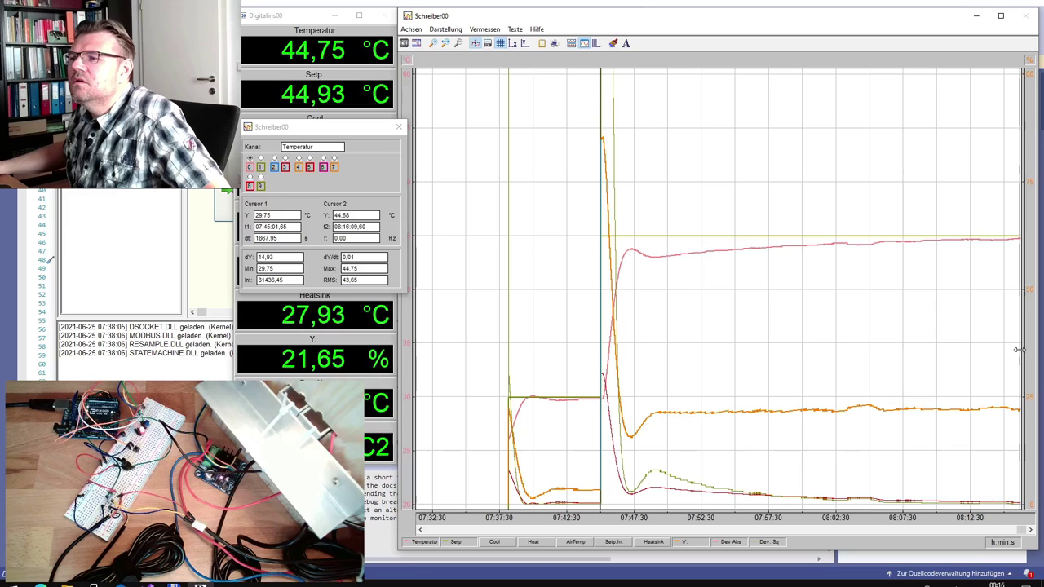
click(250, 184)
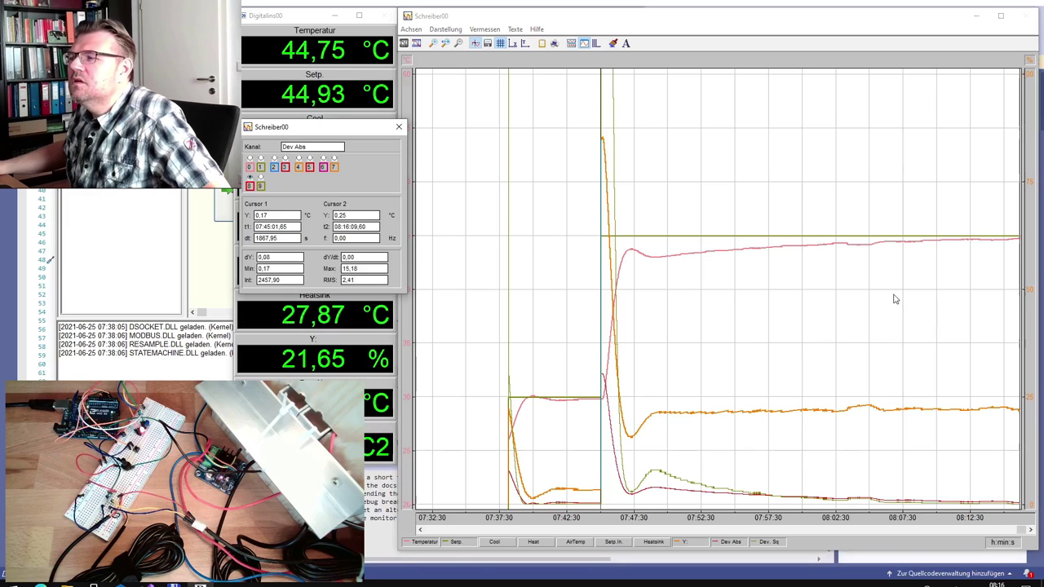
drag(1019, 324, 1017, 320)
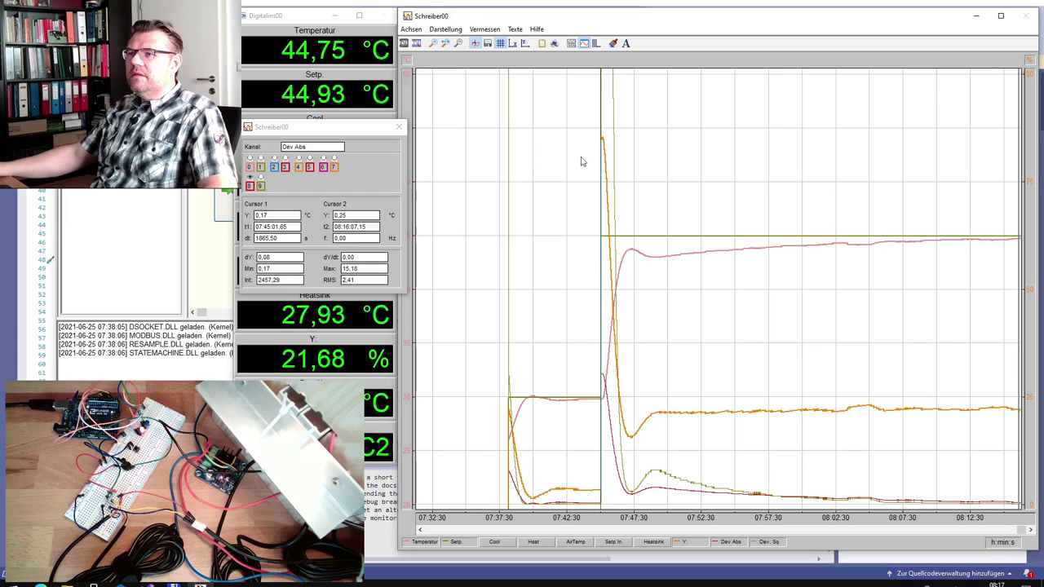
click(261, 186)
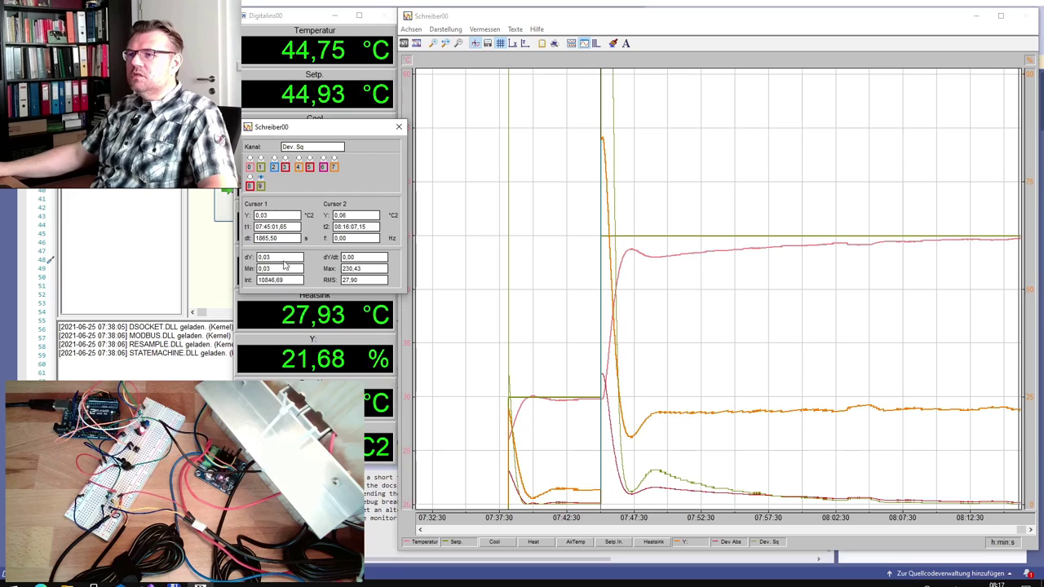